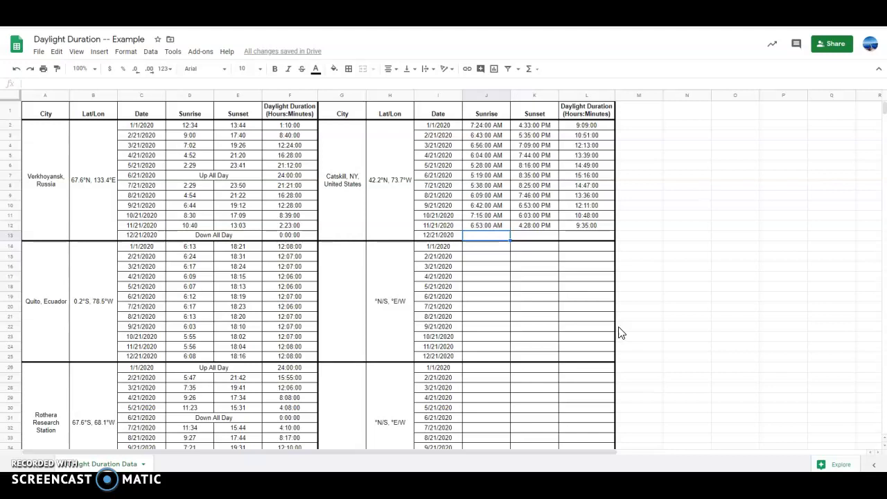
Step: Review the Catskill and Quito city and latitude/longitude entries in the sheet
{"action": "left_click", "coordinate": [356, 196]}
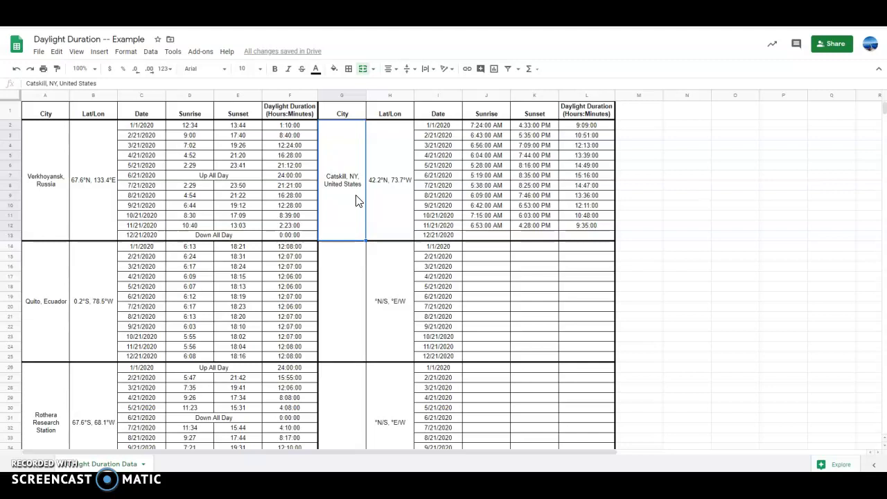
{"action": "key", "text": "Right"}
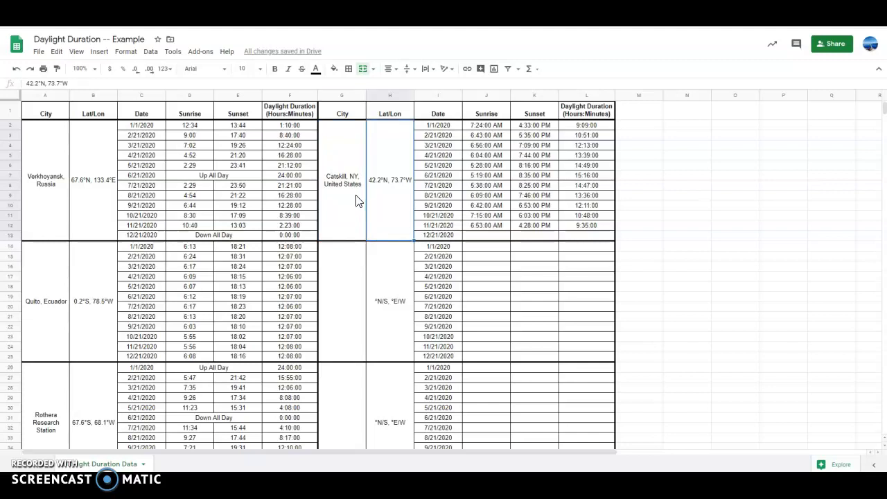
{"action": "left_click", "coordinate": [378, 192]}
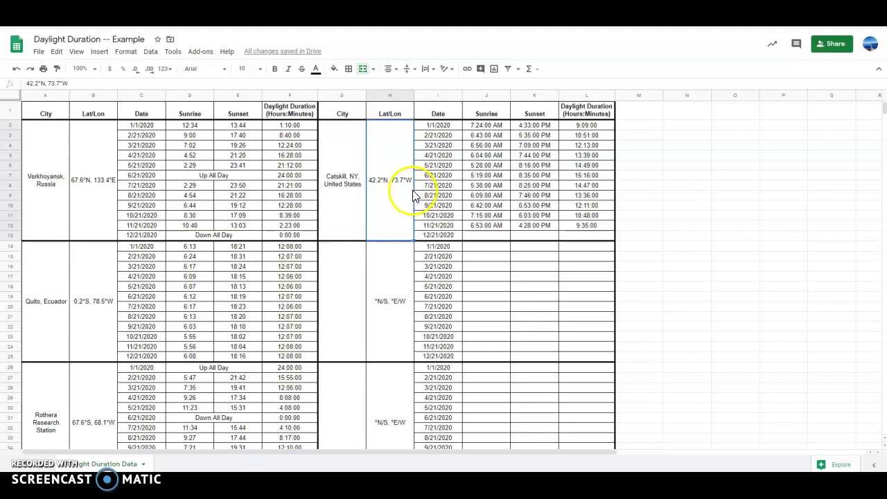
{"action": "left_click", "coordinate": [400, 300]}
{"action": "left_click", "coordinate": [387, 305]}
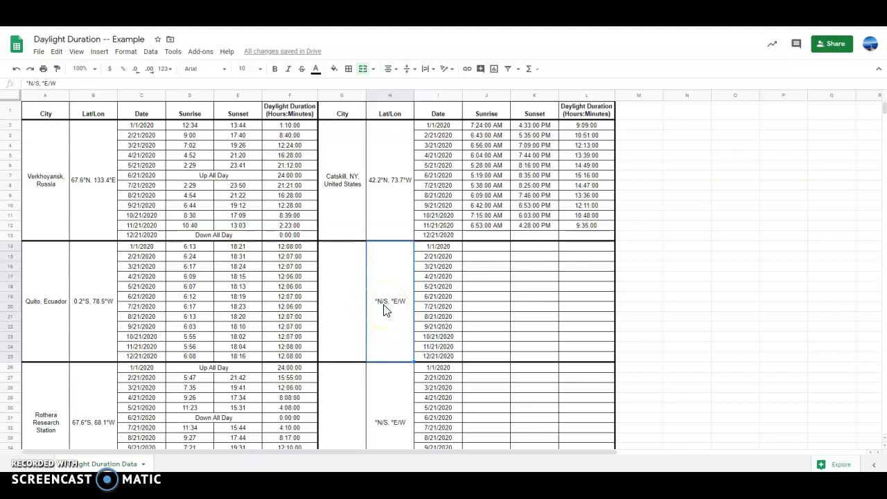
Step: Select Catskill's empty 12/21 sunrise cell J13 and look up the December 2020 sunrise page
{"action": "left_click", "coordinate": [477, 235]}
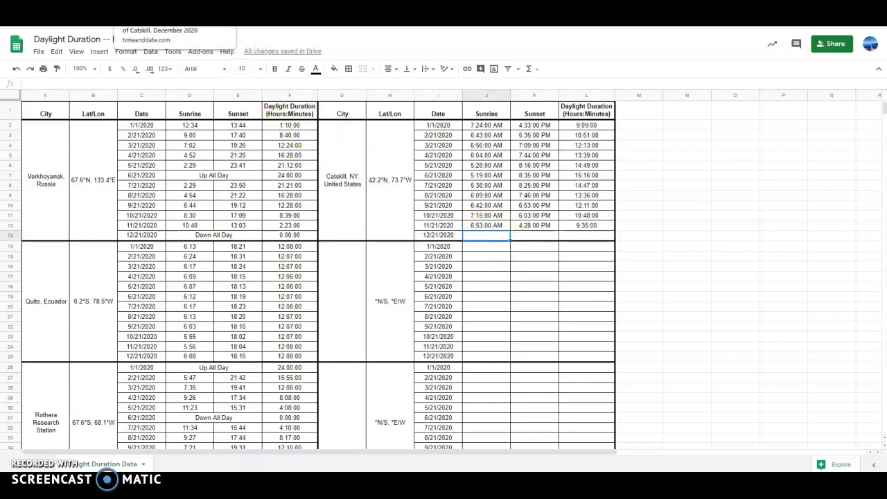
{"action": "left_click", "coordinate": [159, 27]}
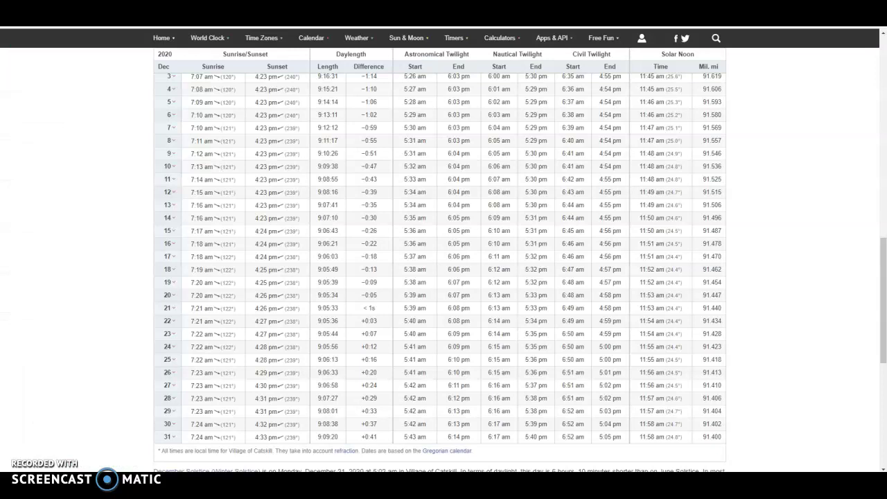
{"action": "scroll", "coordinate": [122, 230], "scroll_direction": "up", "scroll_amount": 15}
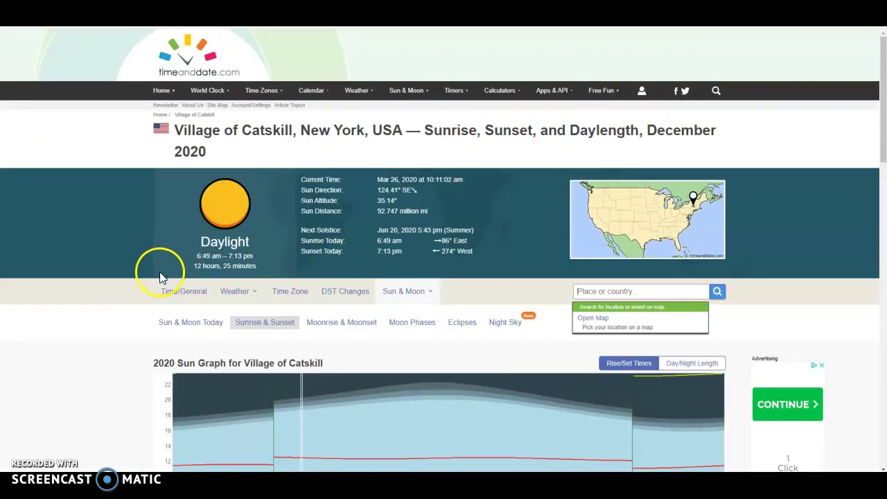
{"action": "left_click", "coordinate": [643, 292]}
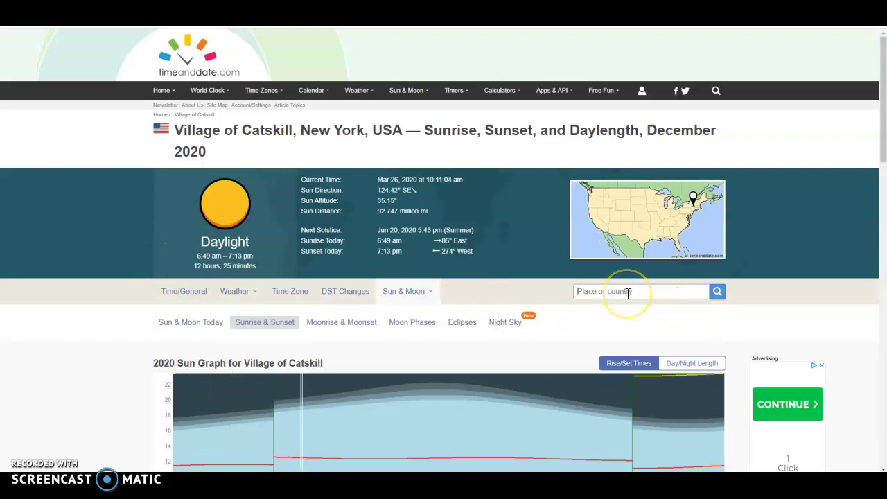
{"action": "scroll", "coordinate": [604, 304], "scroll_direction": "down", "scroll_amount": 3}
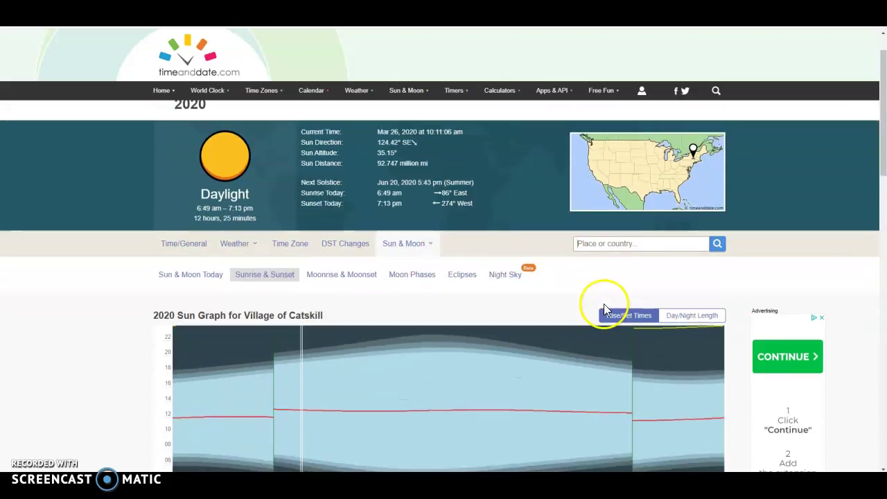
{"action": "scroll", "coordinate": [604, 304], "scroll_direction": "down", "scroll_amount": 5}
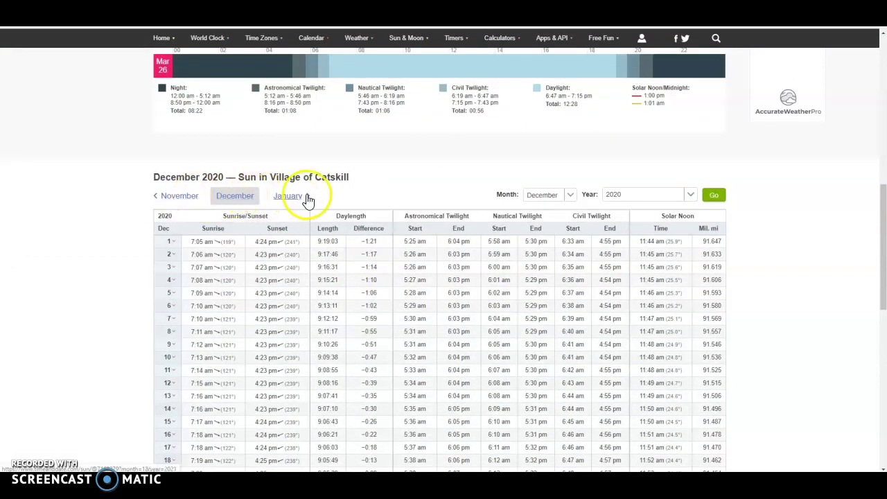
{"action": "scroll", "coordinate": [128, 272], "scroll_direction": "down", "scroll_amount": 1}
{"action": "scroll", "coordinate": [127, 271], "scroll_direction": "down", "scroll_amount": 2}
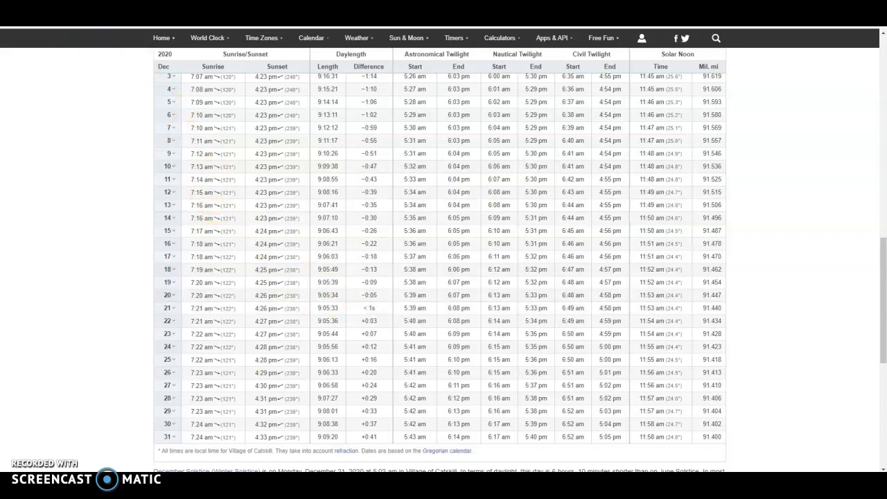
{"action": "key", "text": "ctrl+Tab"}
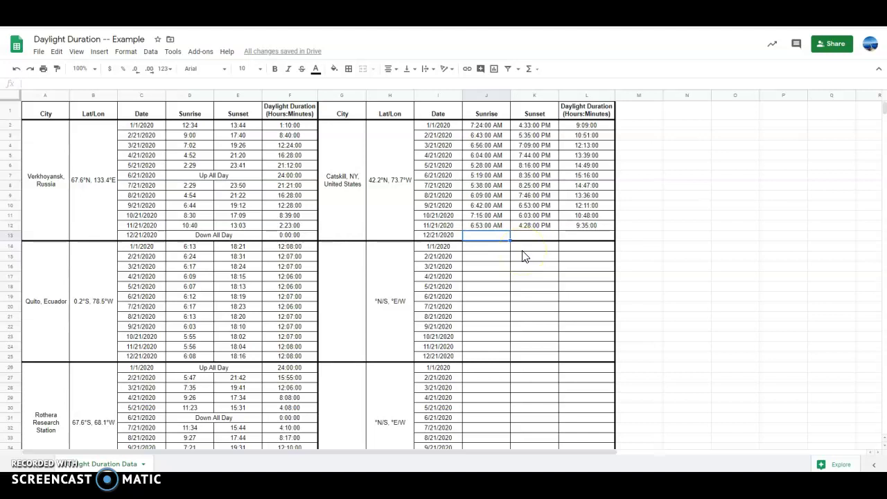
Step: Enter sunrise 7:21 in J13 and sunset 4:26 in K13
{"action": "type", "text": "7:21"}
{"action": "key", "text": "Return"}
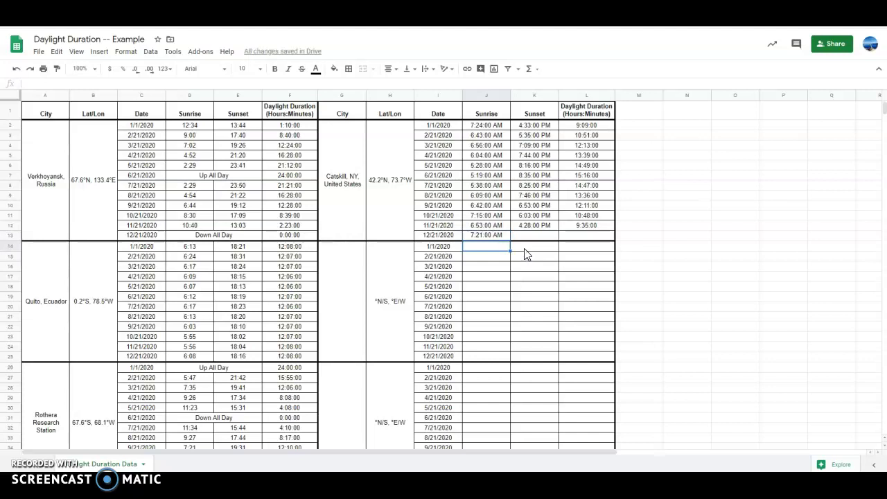
{"action": "left_click", "coordinate": [534, 237]}
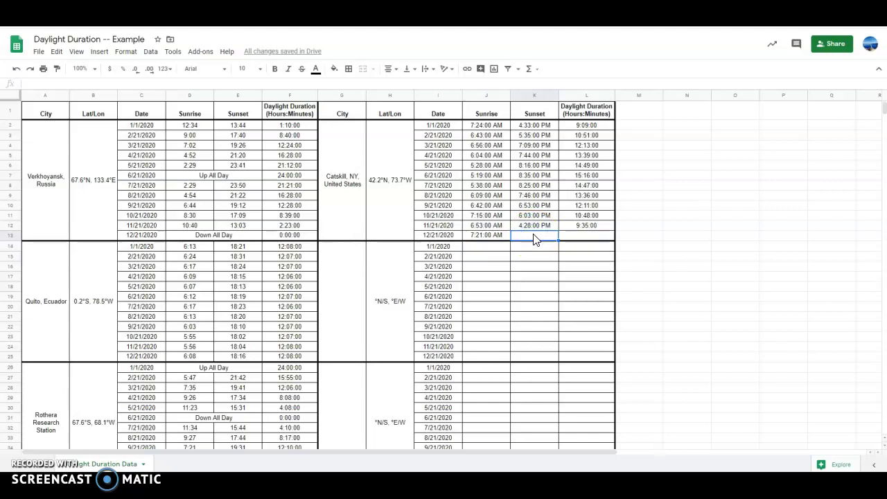
{"action": "type", "text": "4:26"}
{"action": "key", "text": "Return"}
Step: Correct the K13 sunset to 4:26:00 PM, re-entering it as 16:26
{"action": "left_click", "coordinate": [533, 236]}
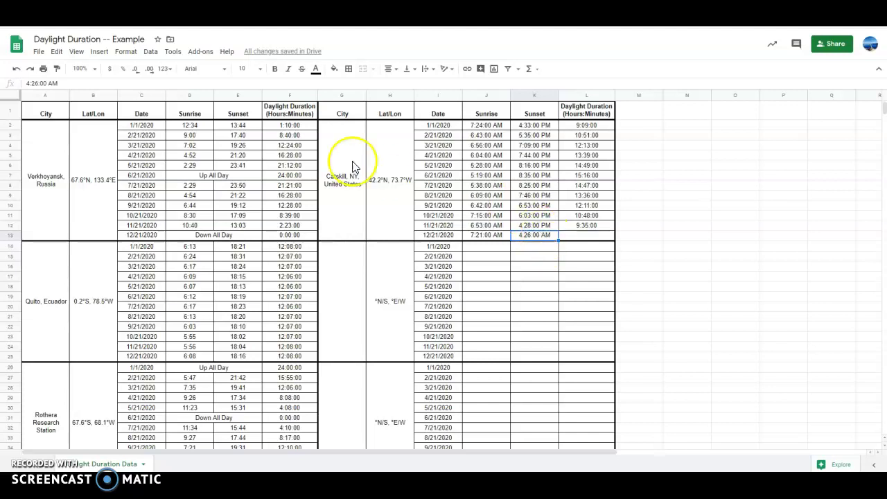
{"action": "left_click", "coordinate": [54, 83]}
{"action": "key", "text": "BackSpace"}
{"action": "type", "text": "P"}
{"action": "key", "text": "Return"}
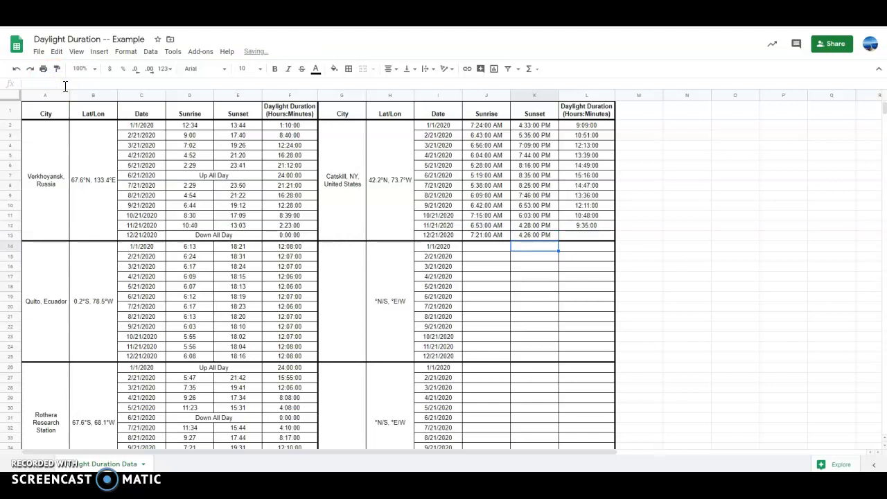
{"action": "key", "text": "Up"}
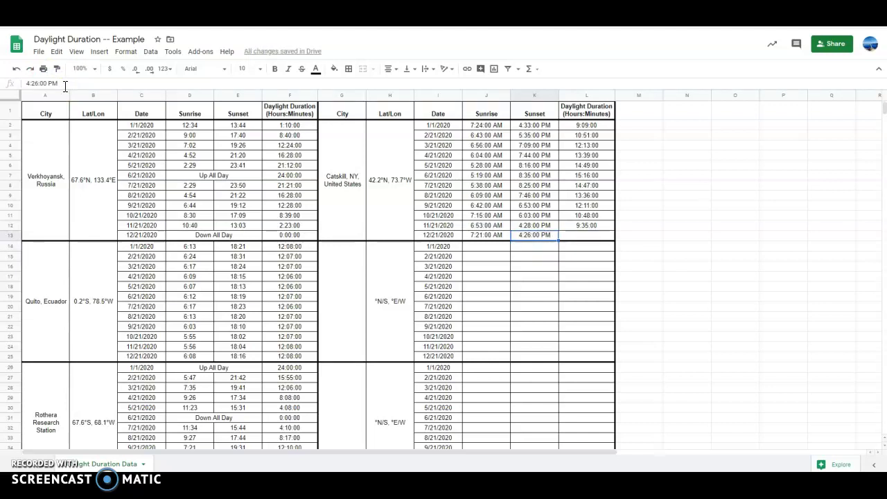
{"action": "key", "text": "Delete"}
{"action": "type", "text": "16:26"}
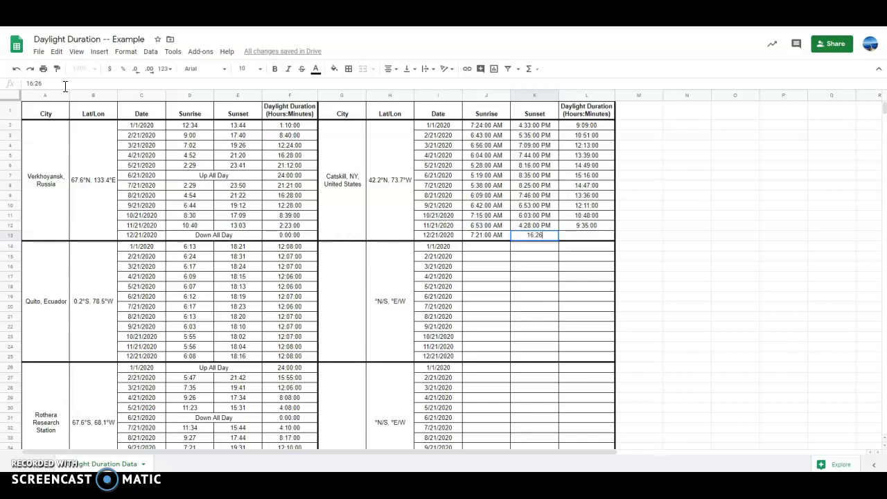
{"action": "key", "text": "Return"}
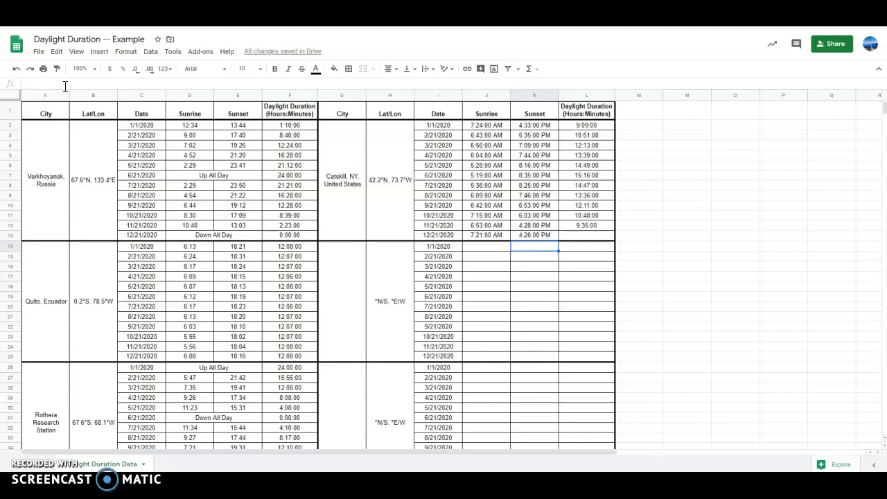
Step: Enter the 9:05 daylight duration in L13
{"action": "key", "text": "Up"}
{"action": "key", "text": "Right"}
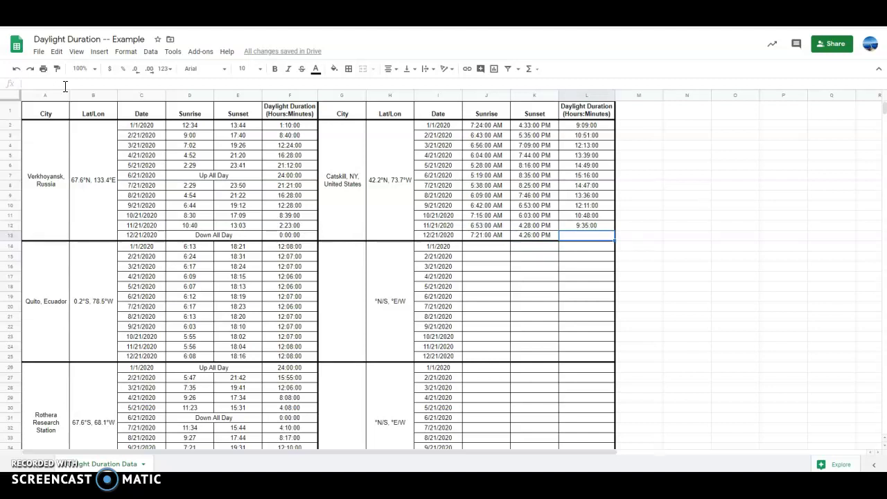
{"action": "type", "text": "9:05"}
{"action": "key", "text": "Return"}
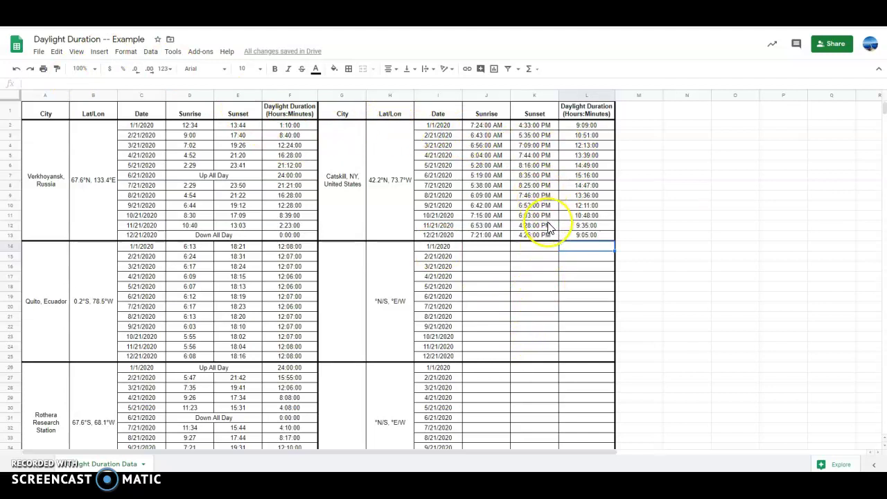
Step: Scroll to the daylight table, select A40:G55 and Catskill's column E, then select the chart
{"action": "scroll", "coordinate": [547, 227], "scroll_direction": "down", "scroll_amount": 5}
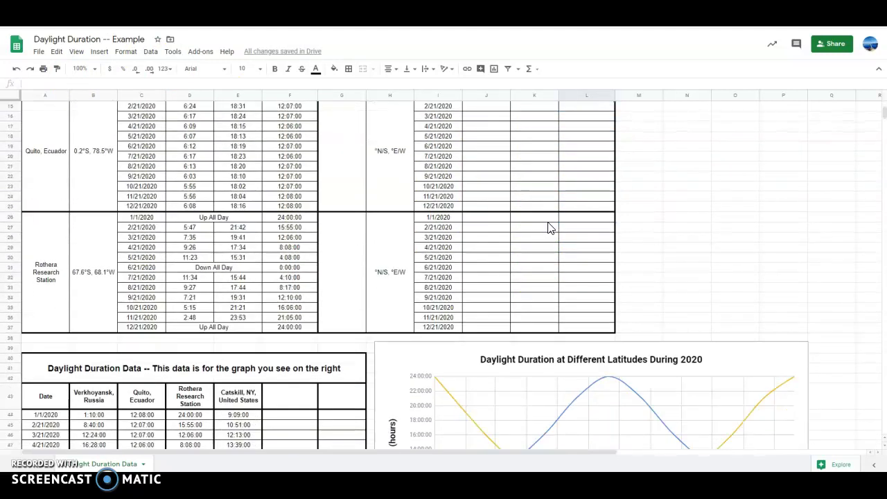
{"action": "scroll", "coordinate": [547, 227], "scroll_direction": "down", "scroll_amount": 6}
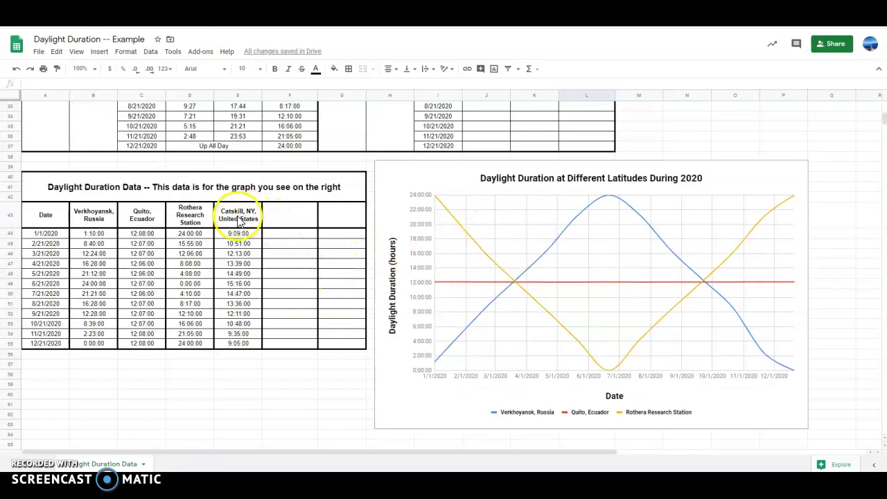
{"action": "left_click_drag", "start_coordinate": [44, 182], "coordinate": [326, 353]}
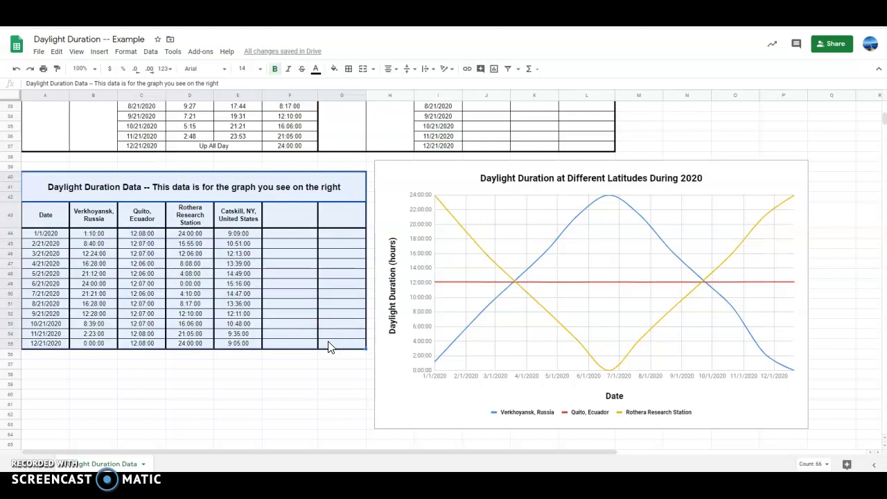
{"action": "left_click_drag", "start_coordinate": [237, 233], "coordinate": [250, 351]}
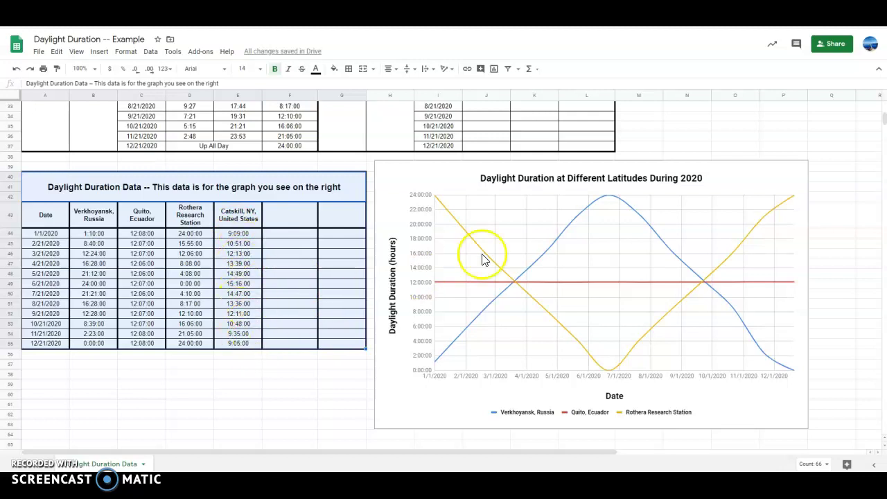
{"action": "left_click", "coordinate": [613, 258]}
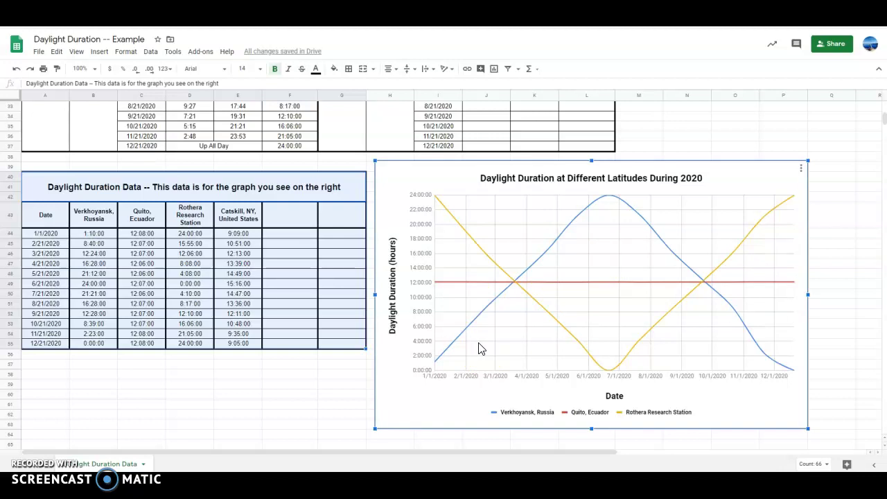
Step: Inspect the Verkhoyansk, Quito and Rothera header cells' formulas
{"action": "left_click", "coordinate": [94, 218]}
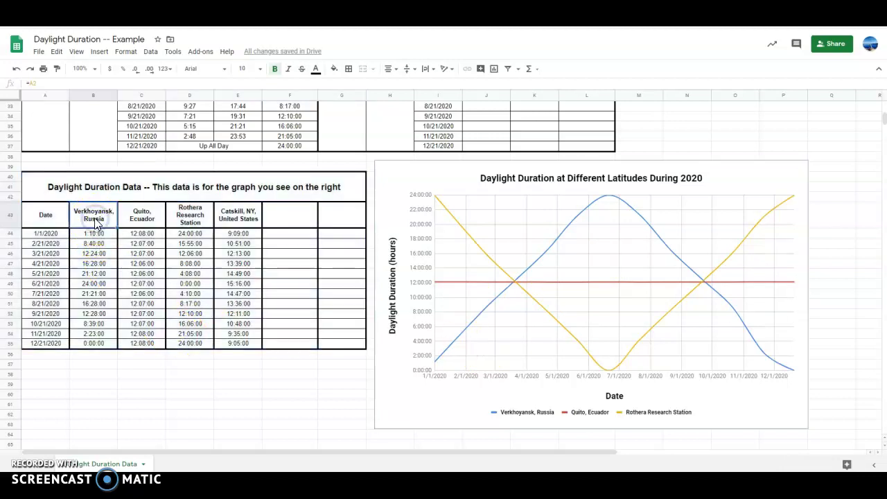
{"action": "left_click", "coordinate": [142, 216]}
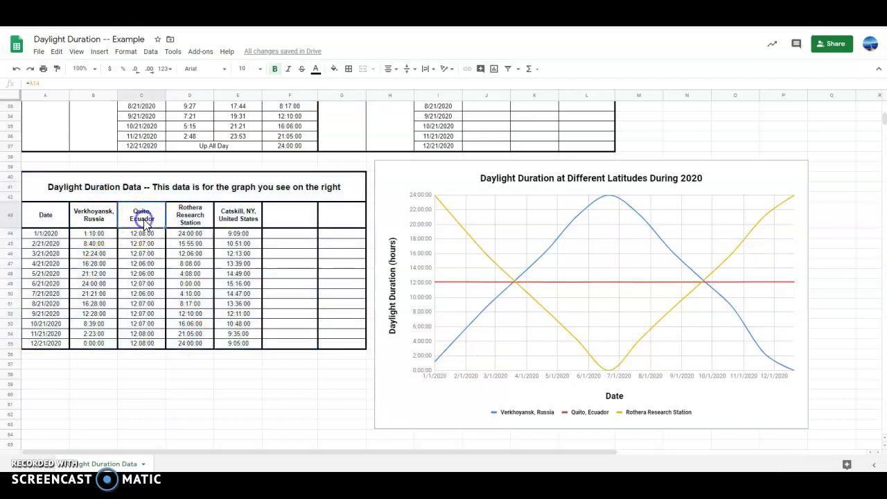
{"action": "left_click", "coordinate": [192, 224]}
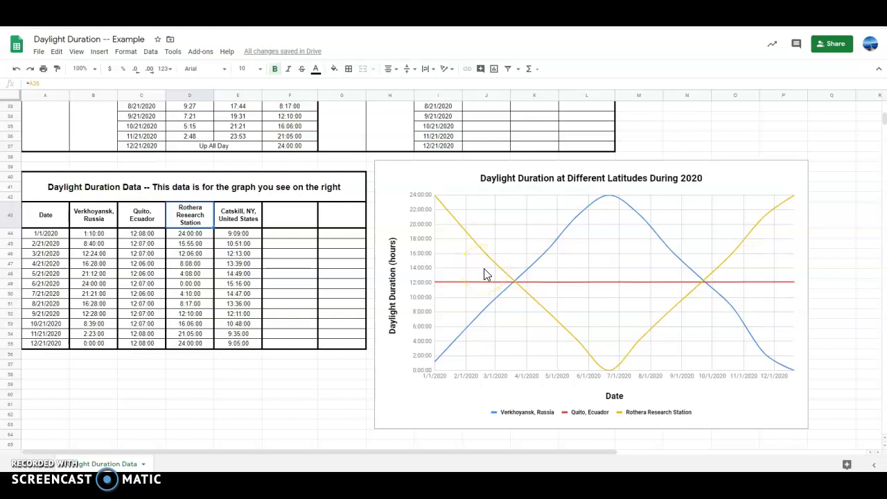
Step: Add Catskill's range E43:E55 as a new series on the daylight chart
{"action": "left_click", "coordinate": [748, 185]}
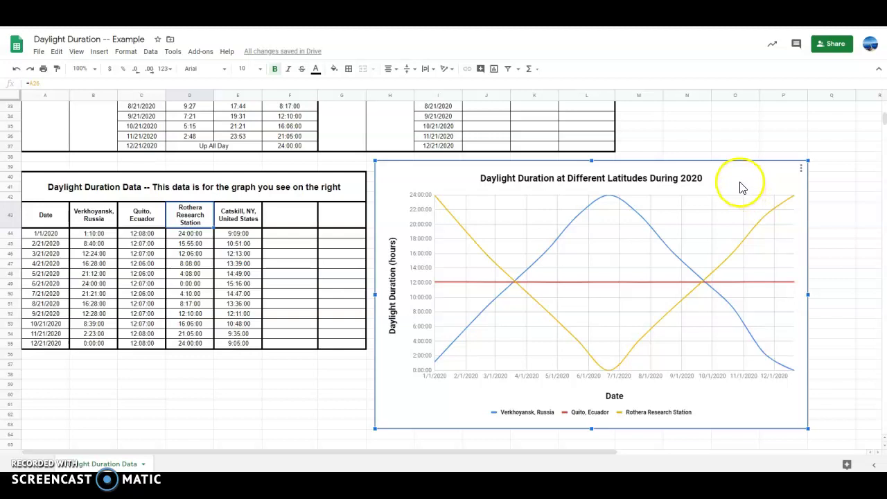
{"action": "left_click", "coordinate": [802, 169]}
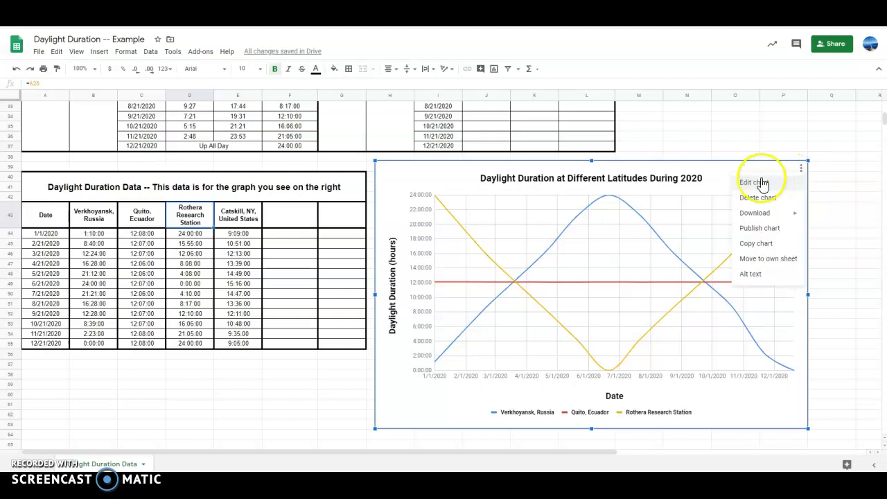
{"action": "left_click", "coordinate": [754, 185]}
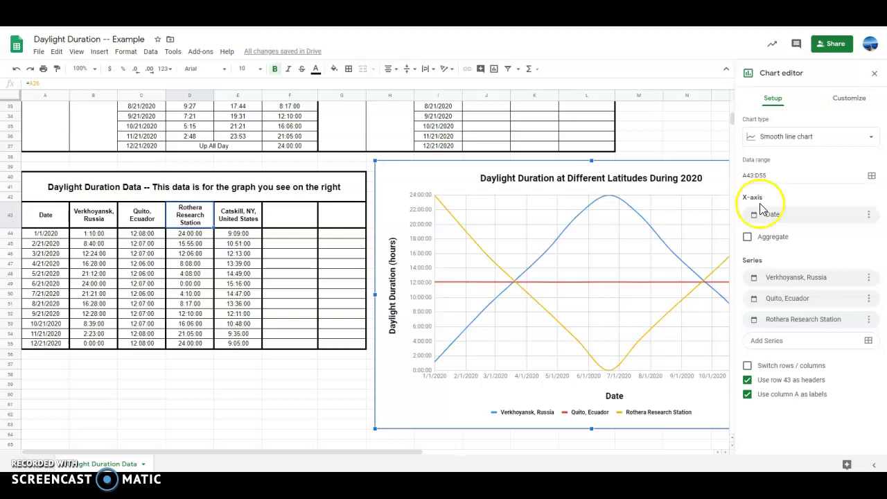
{"action": "left_click", "coordinate": [813, 350]}
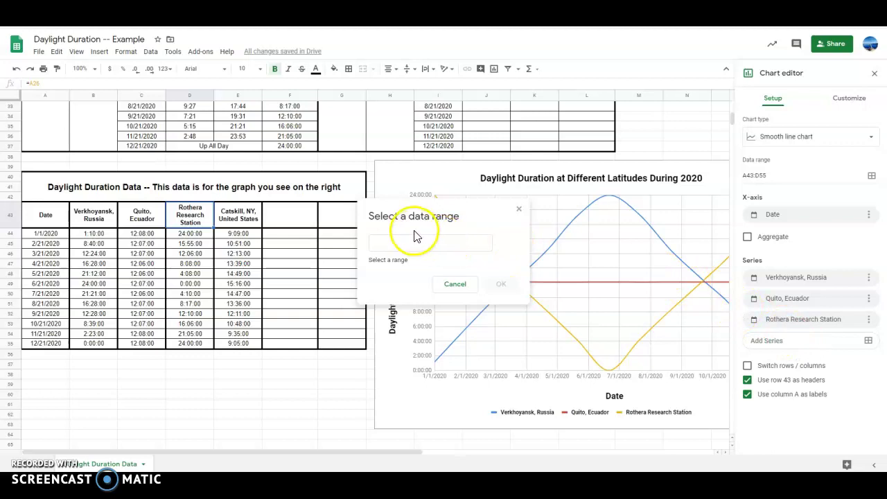
{"action": "left_click", "coordinate": [253, 222]}
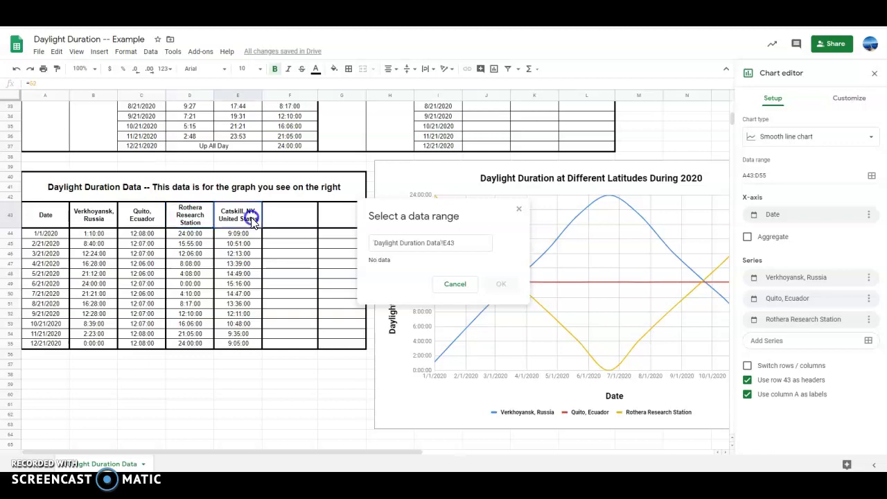
{"action": "left_click_drag", "start_coordinate": [254, 220], "coordinate": [249, 346]}
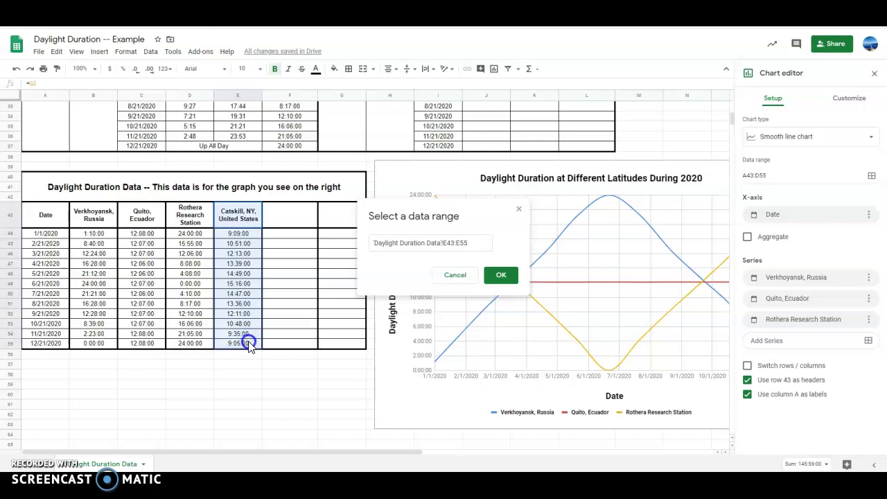
{"action": "left_click", "coordinate": [503, 279]}
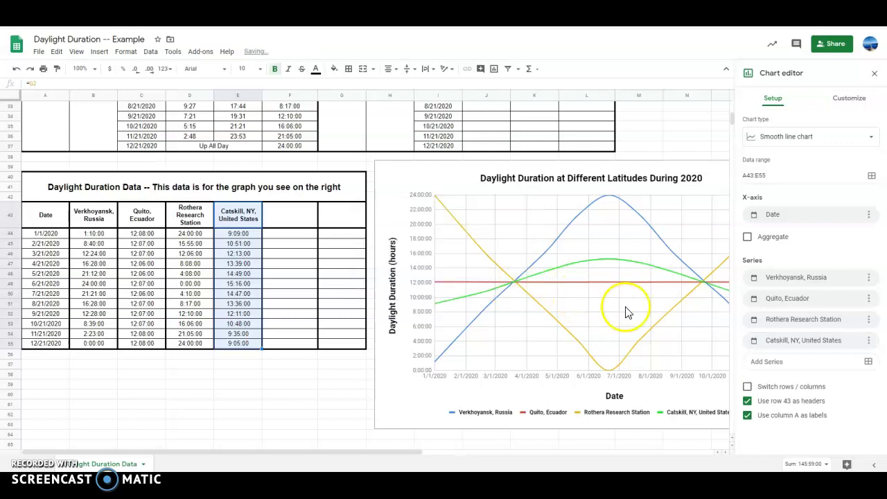
{"action": "left_click", "coordinate": [873, 72]}
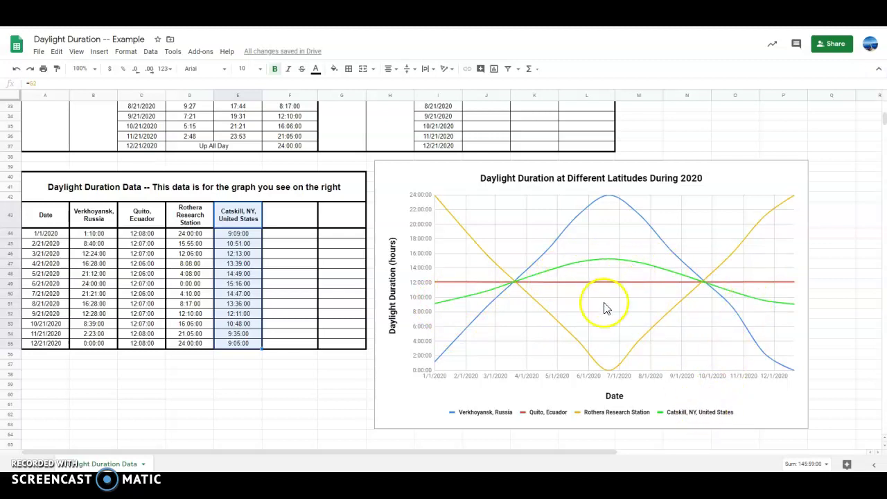
Step: Set the Catskill, NY series colour to dark green 2 under Customize > Series
{"action": "left_click", "coordinate": [795, 180]}
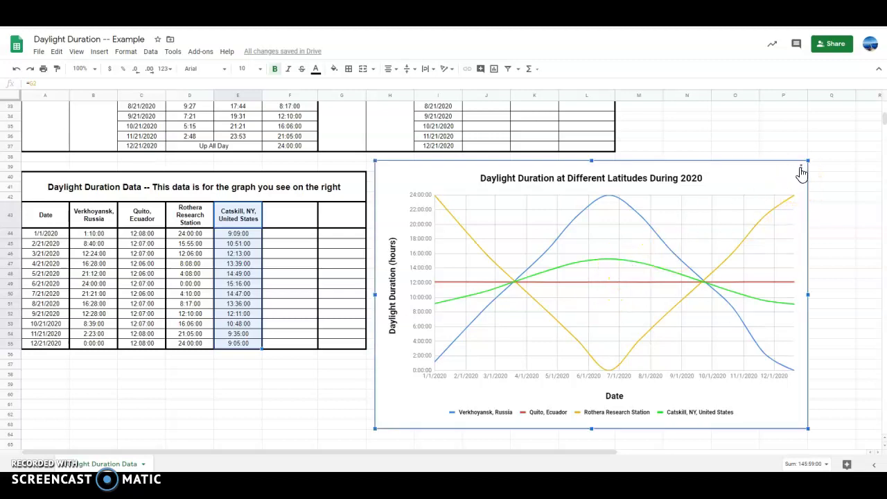
{"action": "left_click", "coordinate": [801, 169]}
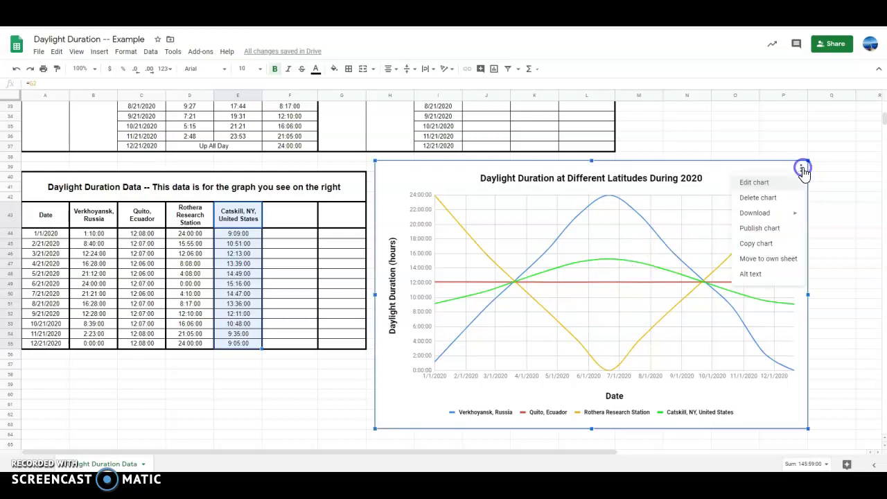
{"action": "left_click", "coordinate": [762, 184]}
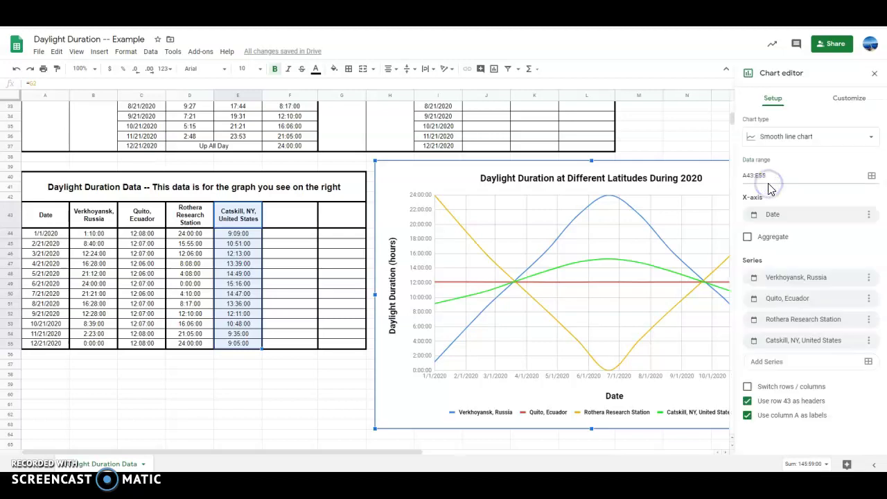
{"action": "left_click", "coordinate": [850, 101]}
{"action": "left_click", "coordinate": [753, 186]}
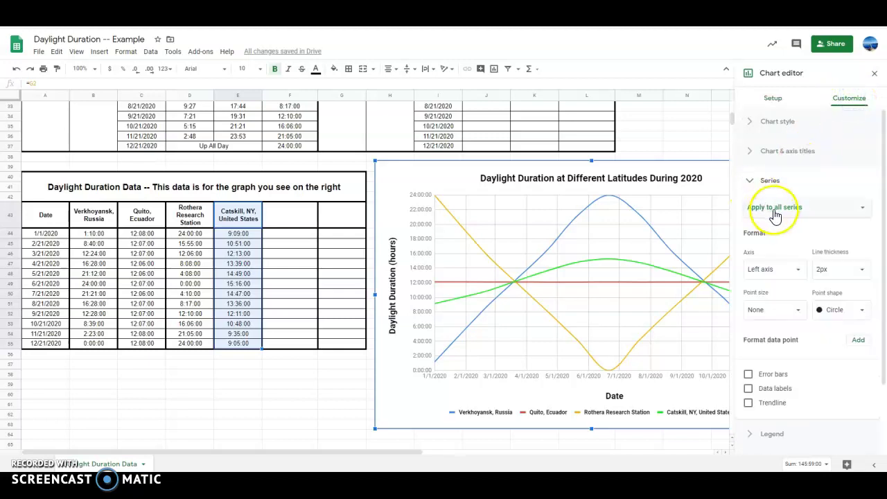
{"action": "left_click", "coordinate": [775, 208]}
{"action": "left_click", "coordinate": [771, 277]}
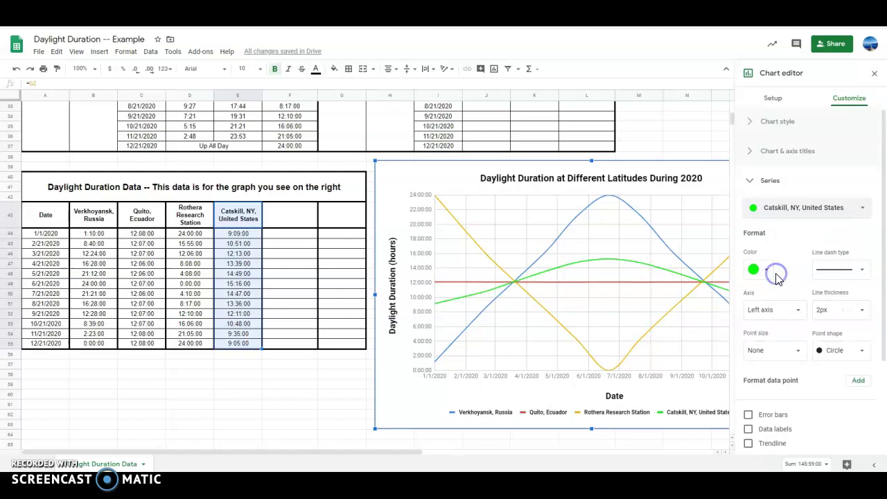
{"action": "left_click", "coordinate": [769, 277]}
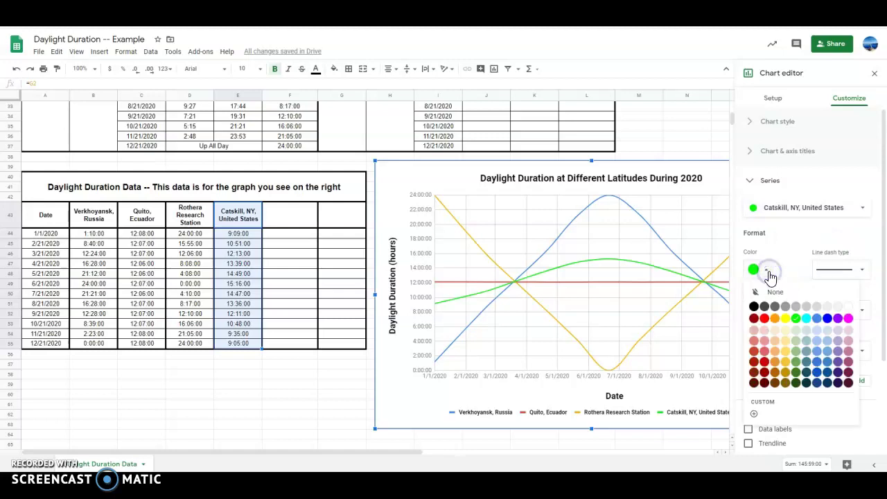
{"action": "left_click", "coordinate": [796, 372]}
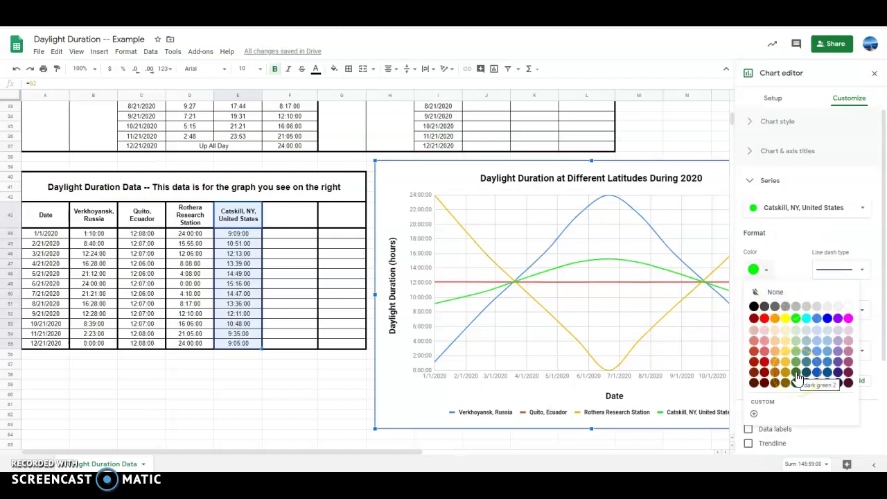
{"action": "left_click", "coordinate": [796, 375]}
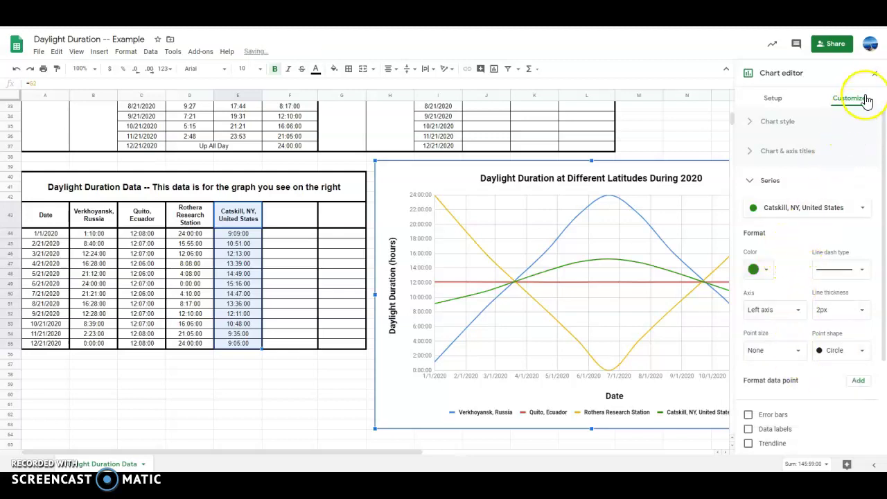
{"action": "left_click", "coordinate": [874, 72]}
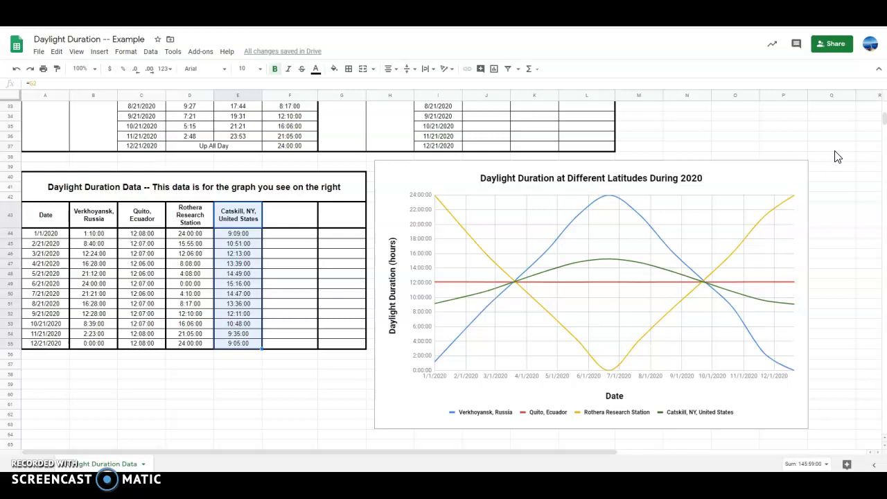
{"action": "left_click", "coordinate": [830, 168]}
{"action": "left_click", "coordinate": [822, 169]}
{"action": "left_click", "coordinate": [292, 236]}
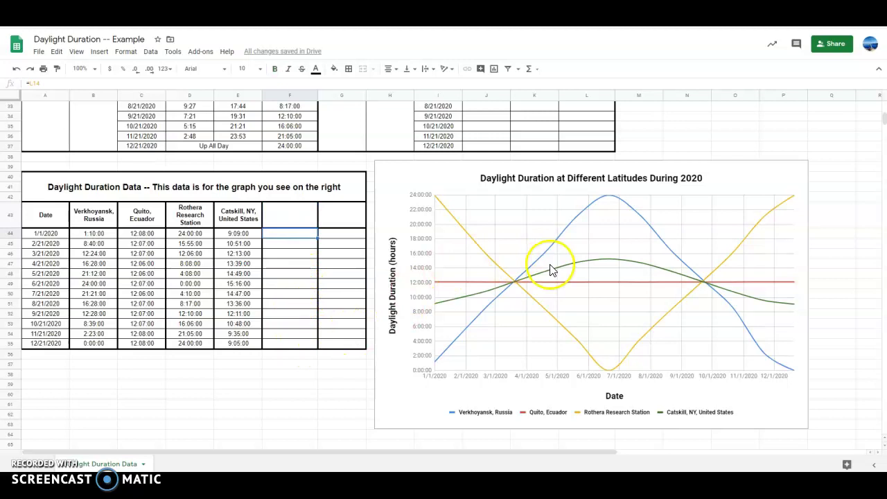
Step: Type 12:00, 13:00, 14:00 and 15:00 into L14 through L17
{"action": "scroll", "coordinate": [487, 305], "scroll_direction": "up", "scroll_amount": 5}
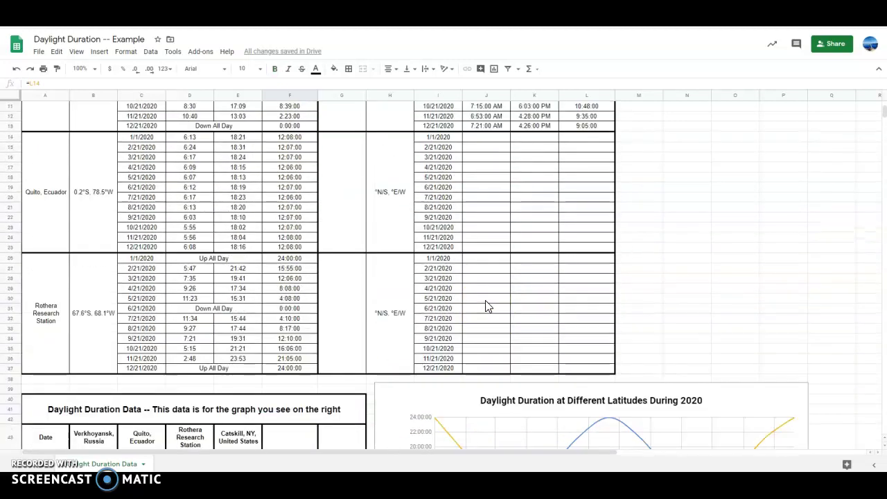
{"action": "left_click", "coordinate": [596, 137]}
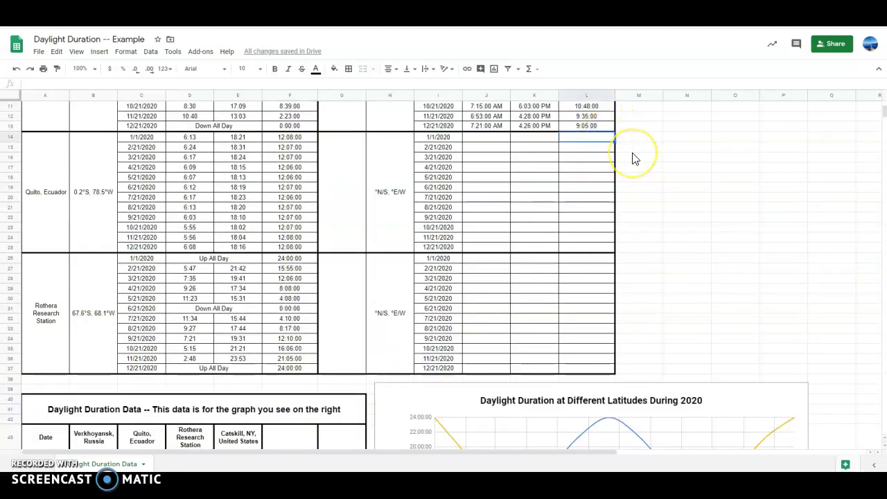
{"action": "type", "text": "12:00"}
{"action": "key", "text": "Return"}
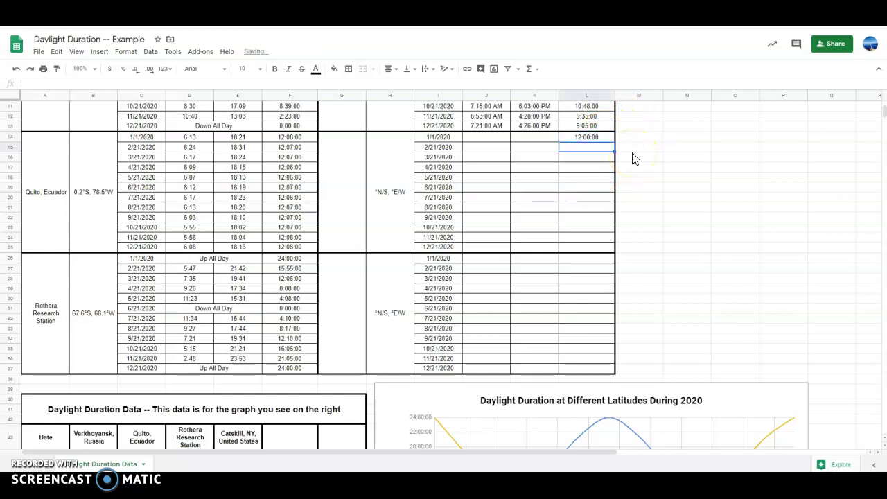
{"action": "type", "text": "13:00"}
{"action": "key", "text": "Return"}
{"action": "type", "text": "14"}
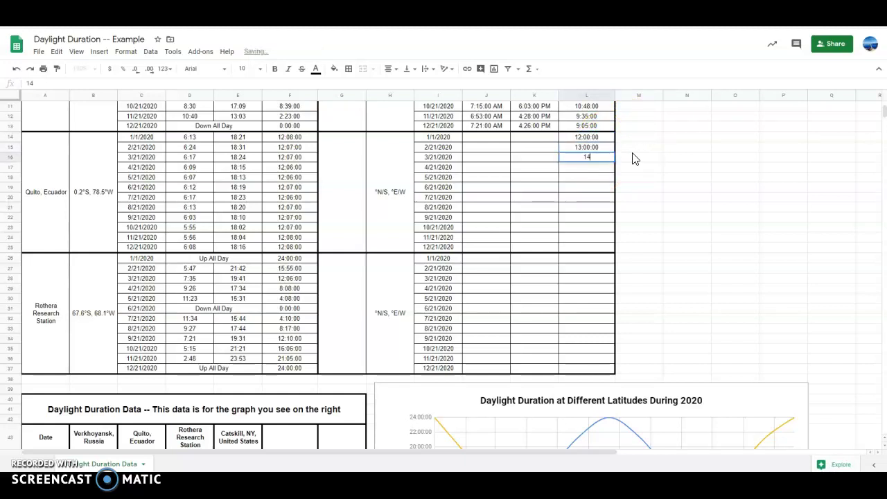
{"action": "type", "text": ":00"}
{"action": "key", "text": "Return"}
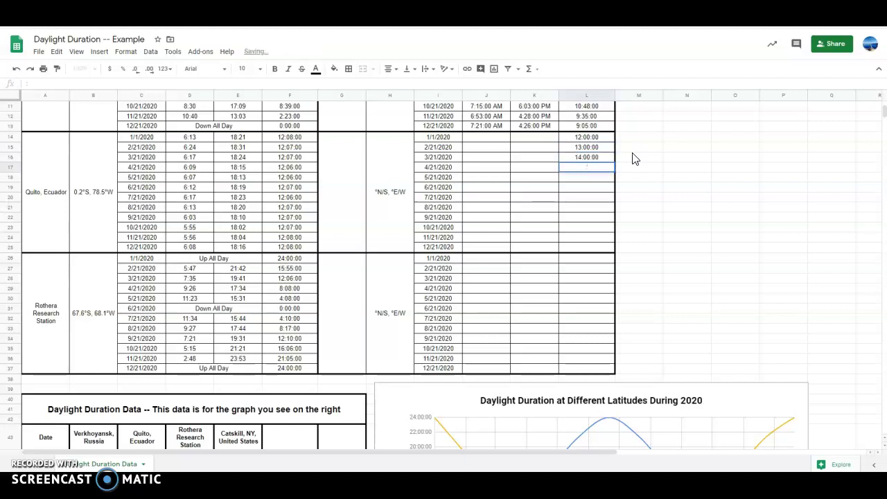
{"action": "type", "text": "15:00"}
{"action": "key", "text": "Return"}
Step: Add F43:F55 as a fifth series to the daylight chart
{"action": "scroll", "coordinate": [370, 302], "scroll_direction": "down", "scroll_amount": 5}
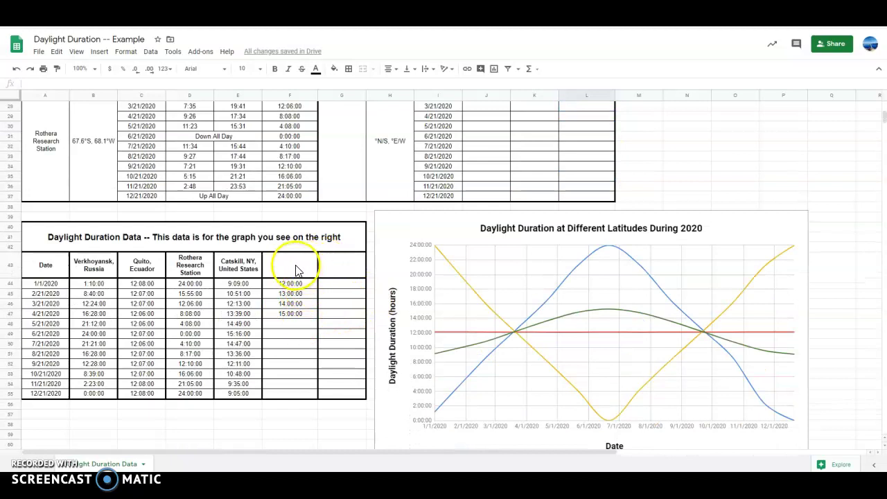
{"action": "scroll", "coordinate": [788, 229], "scroll_direction": "down", "scroll_amount": 1}
{"action": "left_click", "coordinate": [800, 198]}
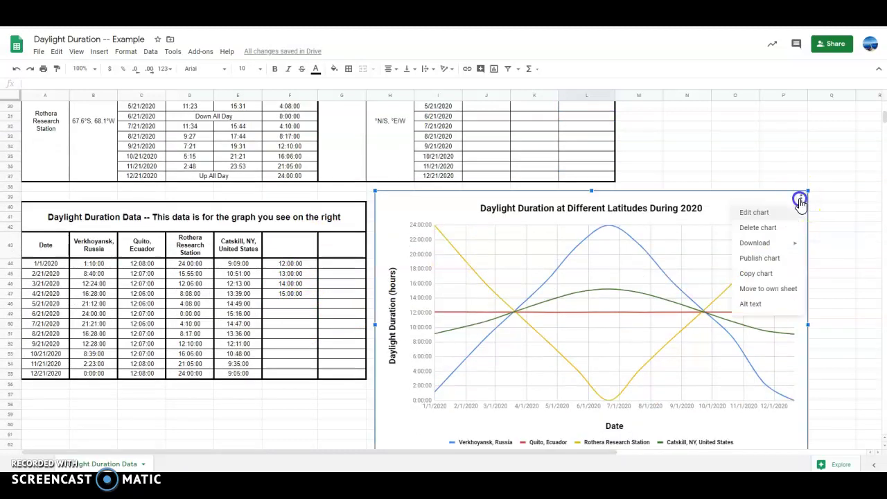
{"action": "left_click", "coordinate": [771, 214]}
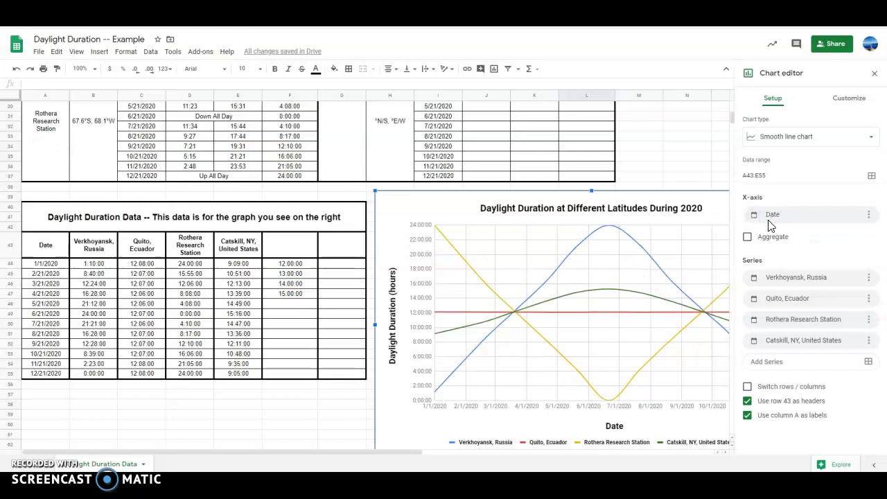
{"action": "left_click", "coordinate": [807, 367]}
{"action": "left_click_drag", "start_coordinate": [289, 244], "coordinate": [296, 371]}
{"action": "left_click", "coordinate": [501, 275]}
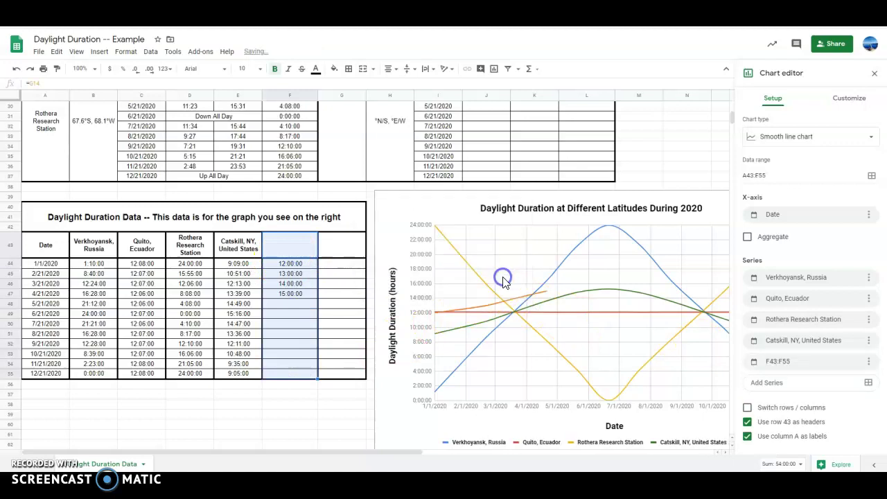
{"action": "left_click", "coordinate": [875, 74]}
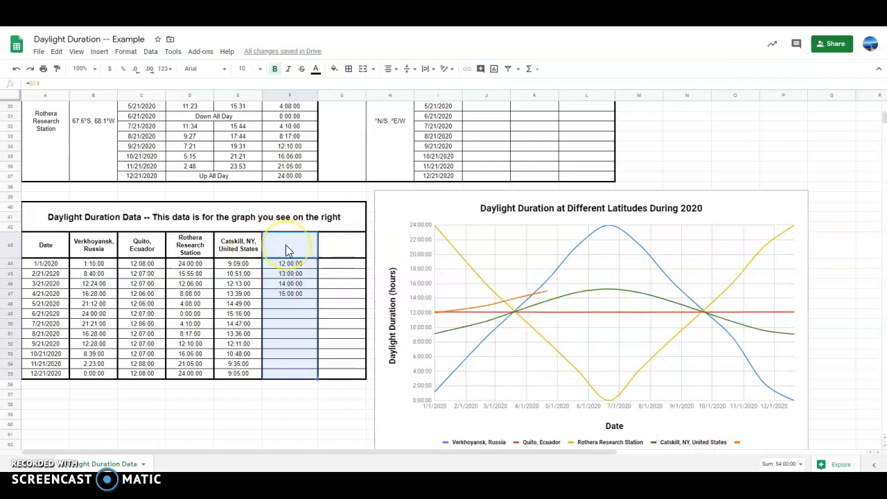
{"action": "scroll", "coordinate": [326, 236], "scroll_direction": "up", "scroll_amount": 5}
Step: Type 'Brooklyn' as the new location's name in merged cell G14
{"action": "left_click", "coordinate": [346, 200]}
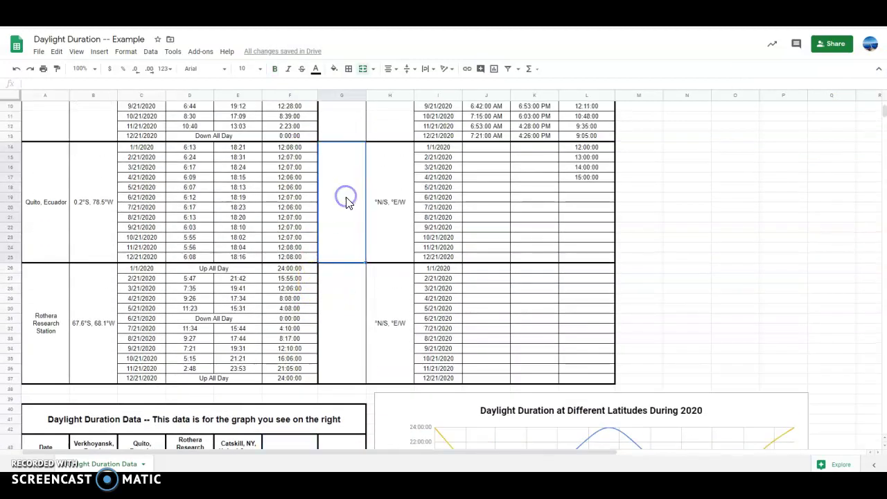
{"action": "type", "text": "Brooklyn"}
{"action": "left_click", "coordinate": [348, 203]}
{"action": "scroll", "coordinate": [348, 202], "scroll_direction": "down", "scroll_amount": 2}
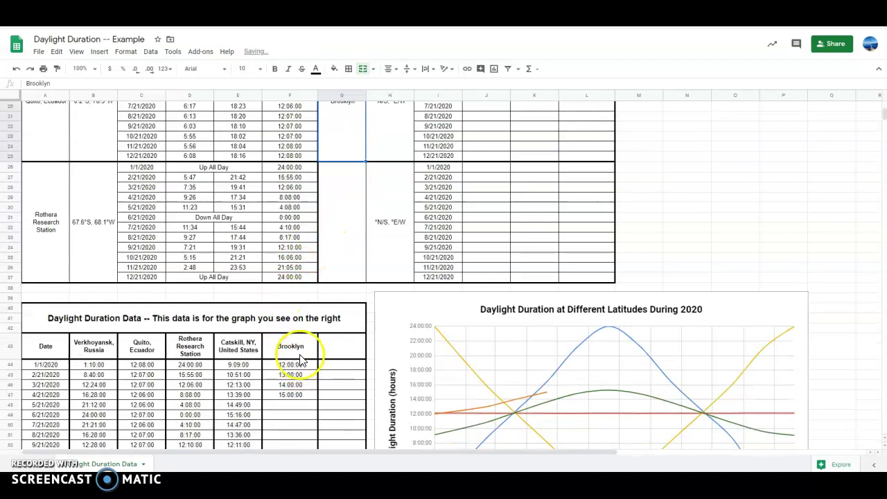
{"action": "scroll", "coordinate": [332, 360], "scroll_direction": "down", "scroll_amount": 3}
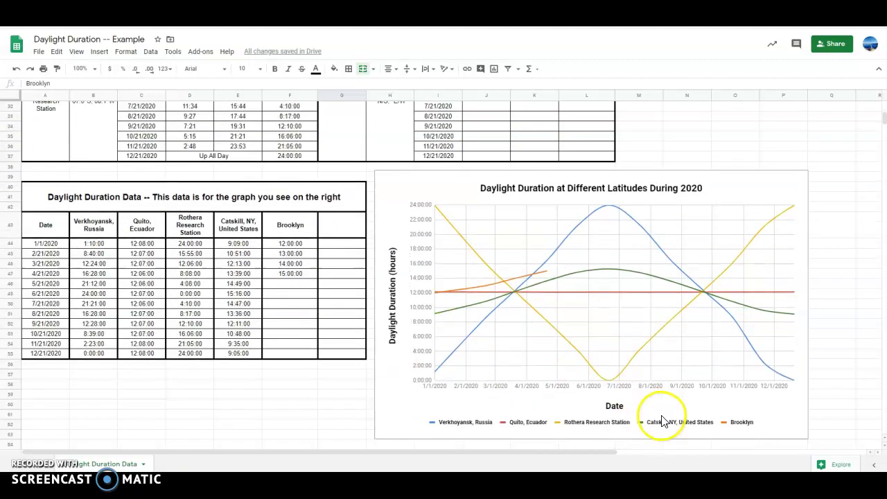